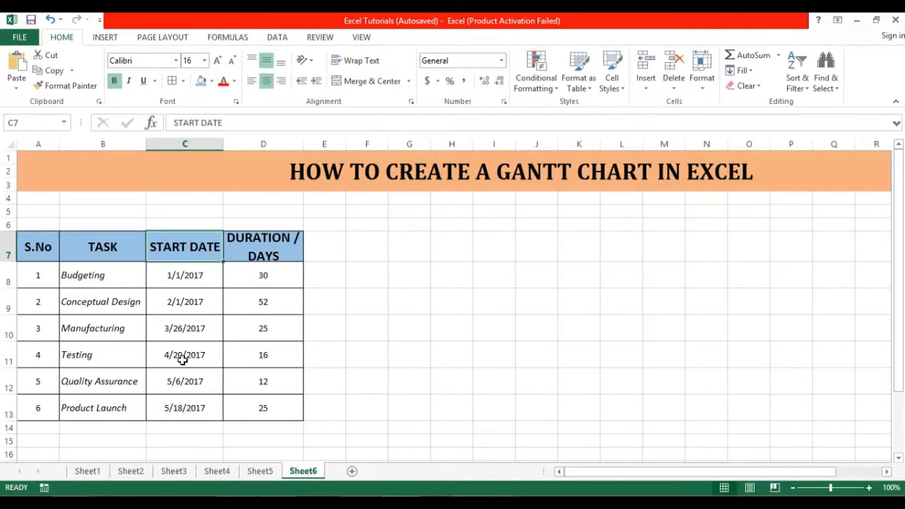
Step: Insert a blank 2-D Stacked Bar chart from an empty cell and place it beside the task table
click(107, 39)
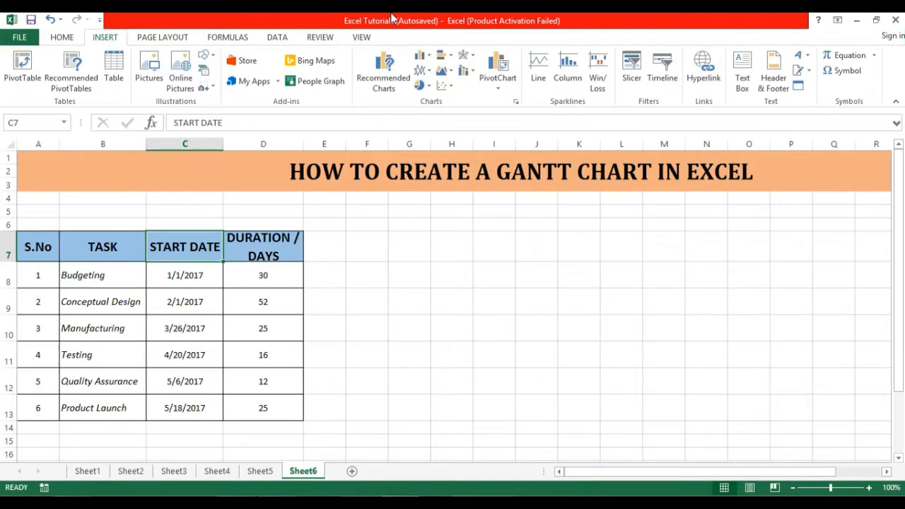
click(452, 60)
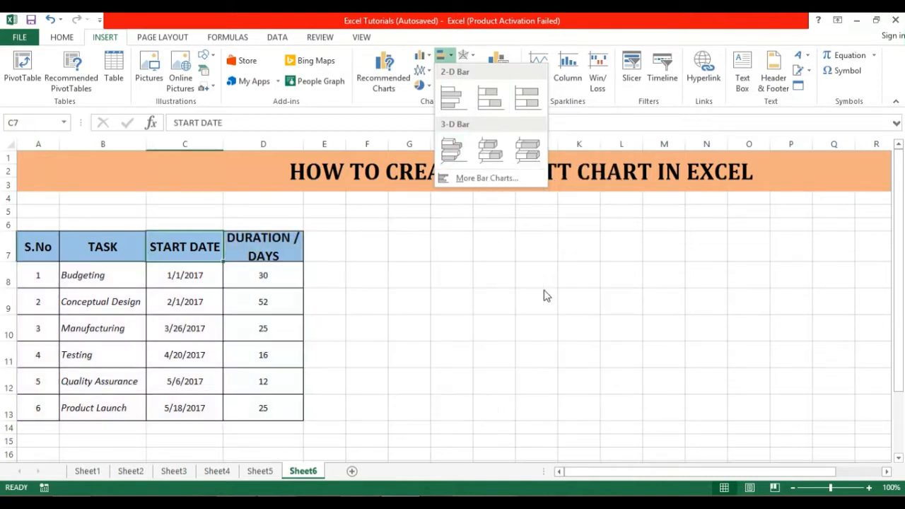
click(619, 305)
click(401, 252)
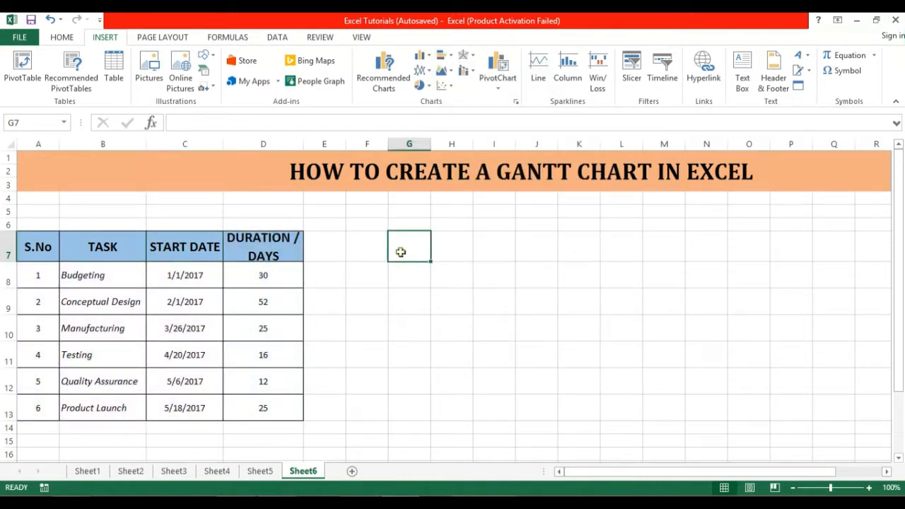
click(453, 57)
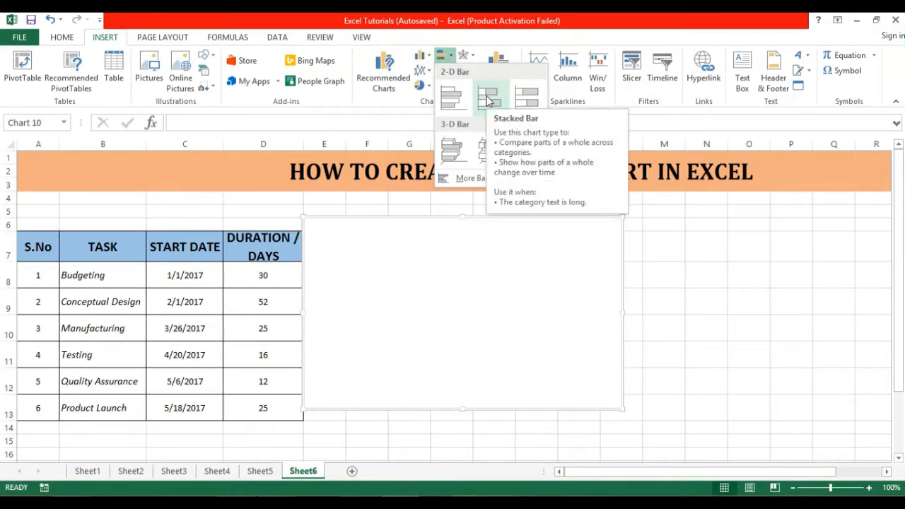
click(488, 99)
drag(398, 226, 412, 244)
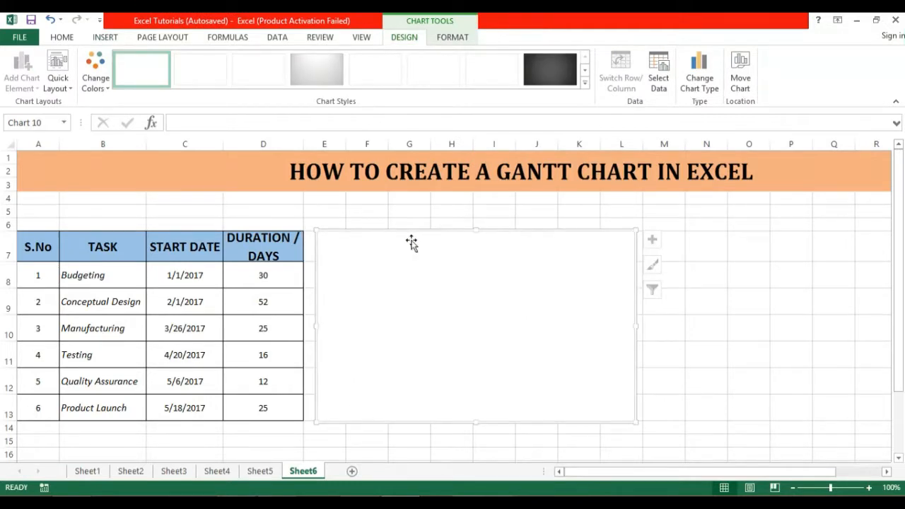
Step: Open the chart's data source and add a series named from C7 with the start dates in C8:C13 as values
right_click(415, 245)
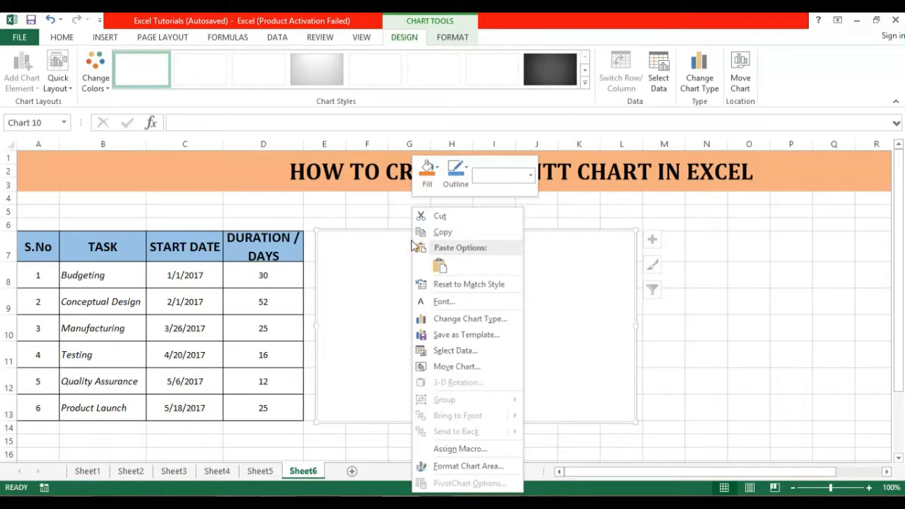
click(444, 352)
drag(618, 40, 493, 175)
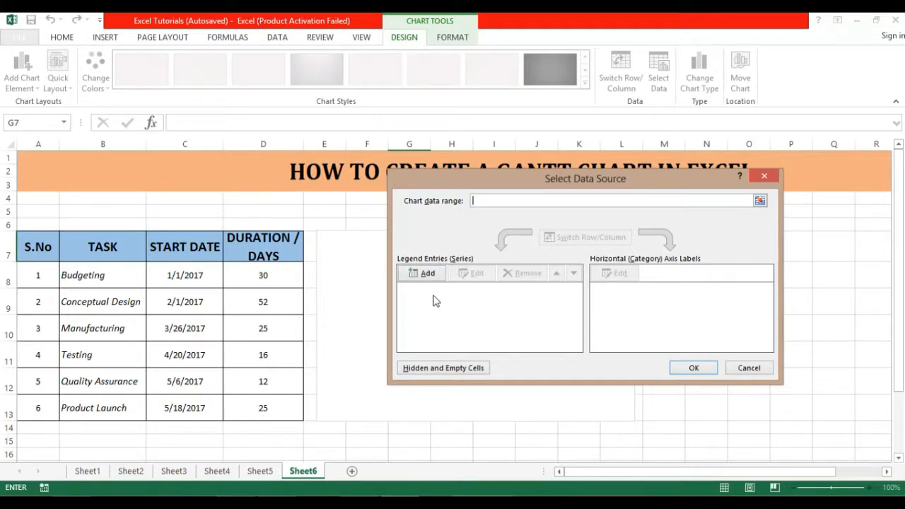
click(425, 275)
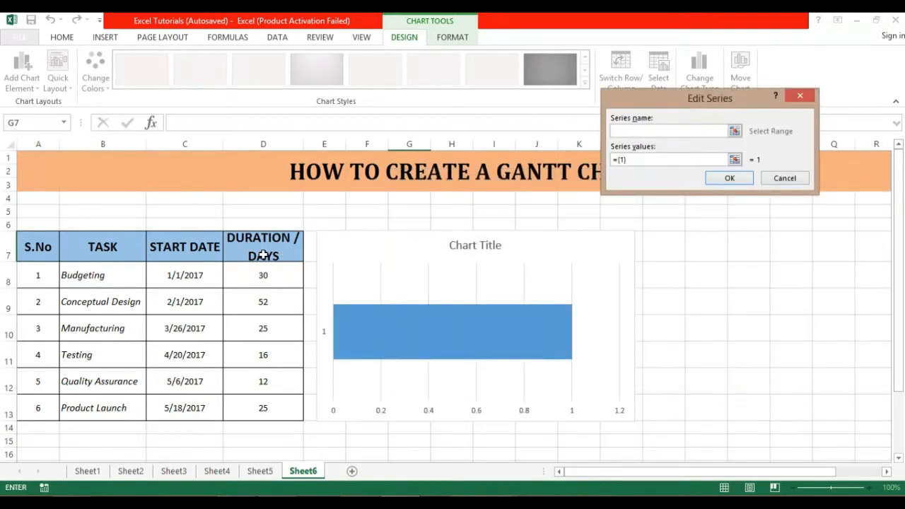
click(206, 246)
drag(650, 159, 611, 167)
key(Delete)
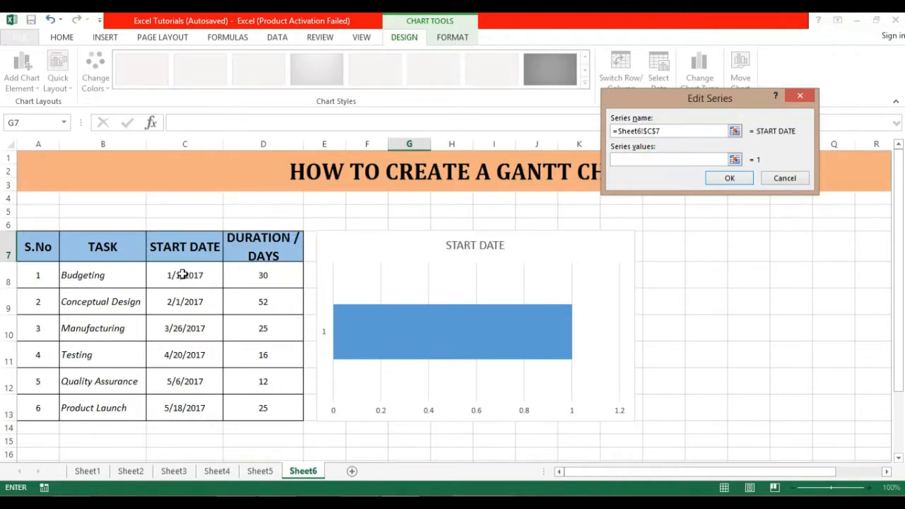
drag(182, 275, 184, 409)
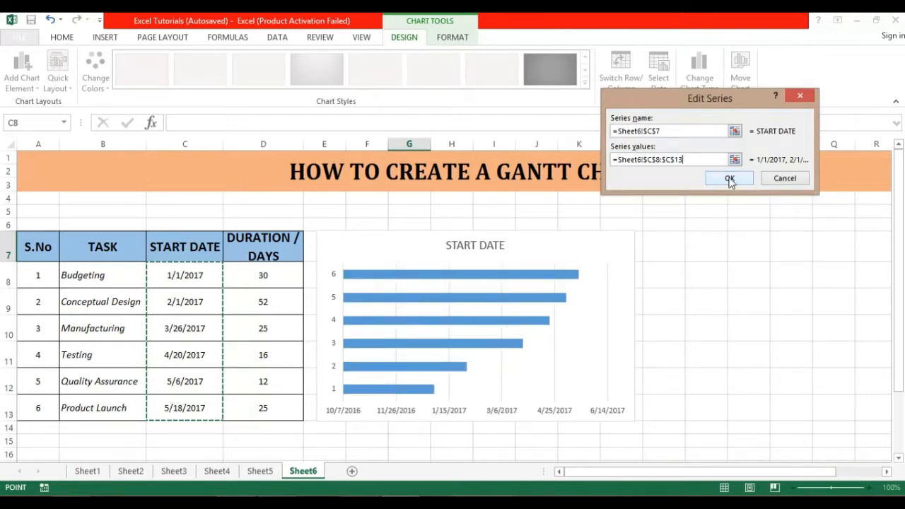
click(730, 179)
Step: Add a second series named from D7 with the durations in D8:D13 as values
drag(550, 179, 658, 129)
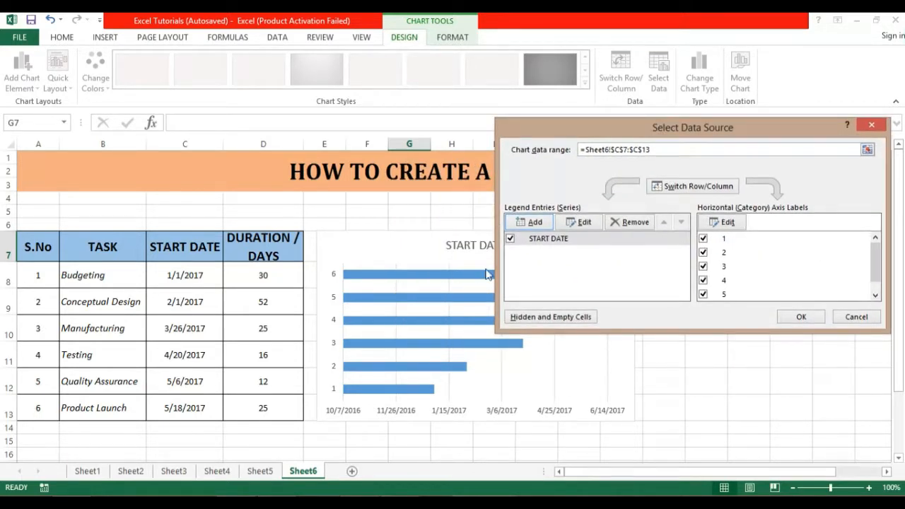
click(530, 223)
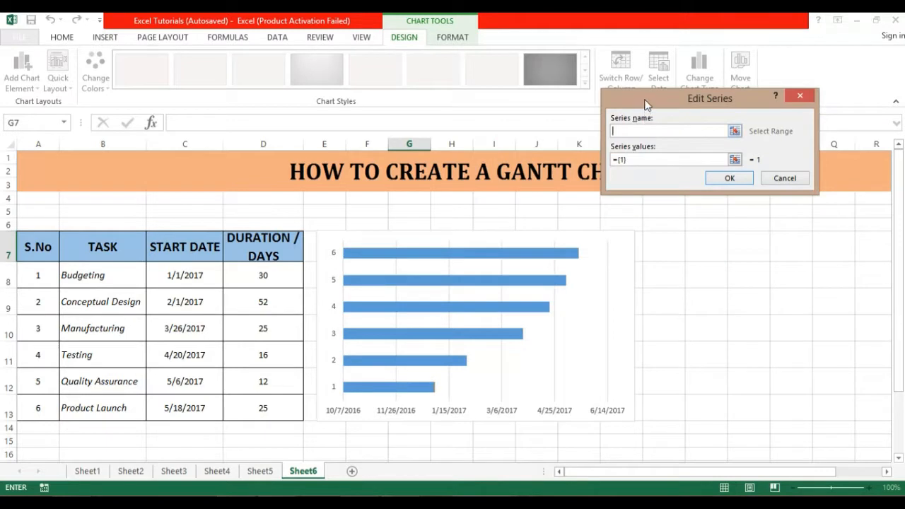
drag(645, 104, 608, 141)
click(269, 244)
click(641, 196)
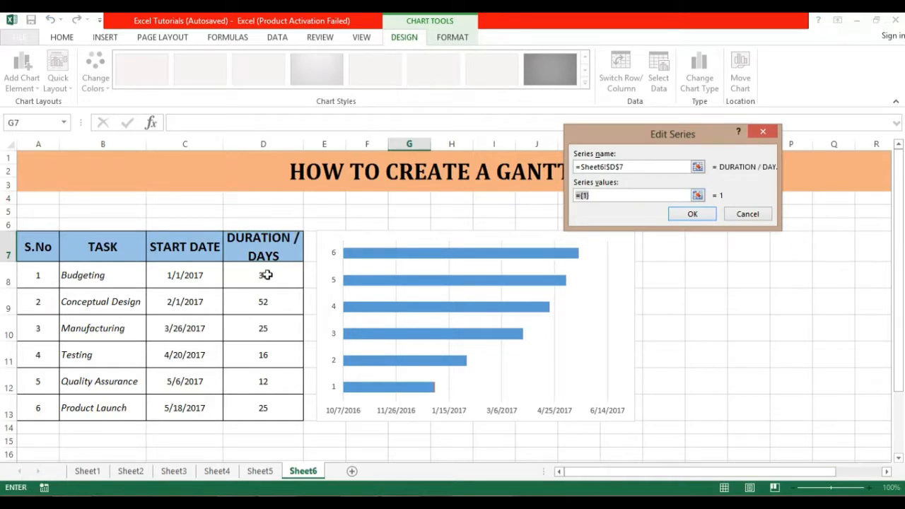
drag(265, 275, 275, 405)
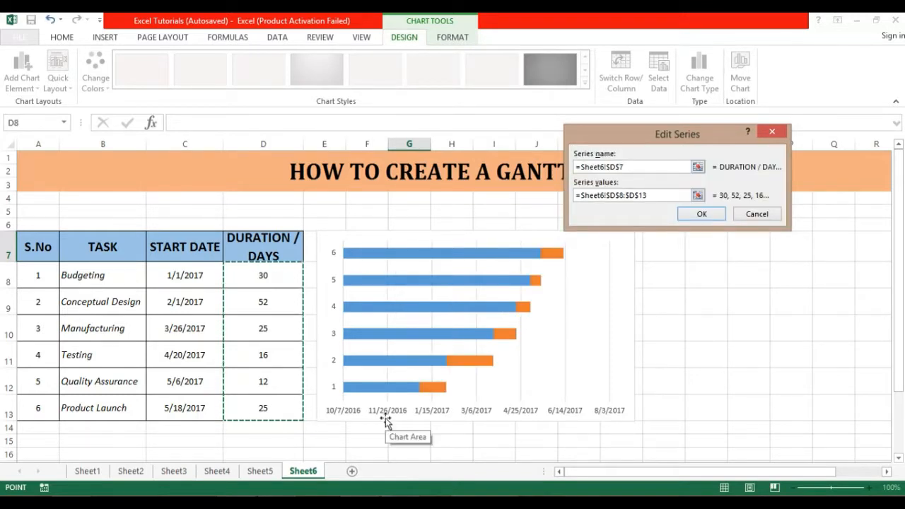
click(702, 216)
Step: Set the category axis labels to the task names in B8:B13 and apply the data source settings
mouse_move(657, 124)
mouse_down()
mouse_move(488, 64)
mouse_move(661, 30)
mouse_move(668, 102)
mouse_move(711, 177)
mouse_move(460, 12)
mouse_move(547, 94)
mouse_move(578, 80)
mouse_move(648, 121)
mouse_up()
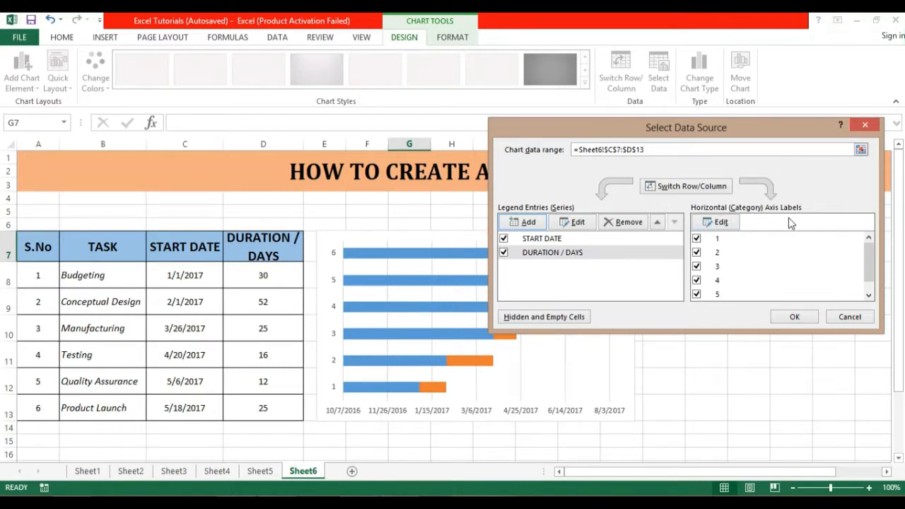
click(719, 223)
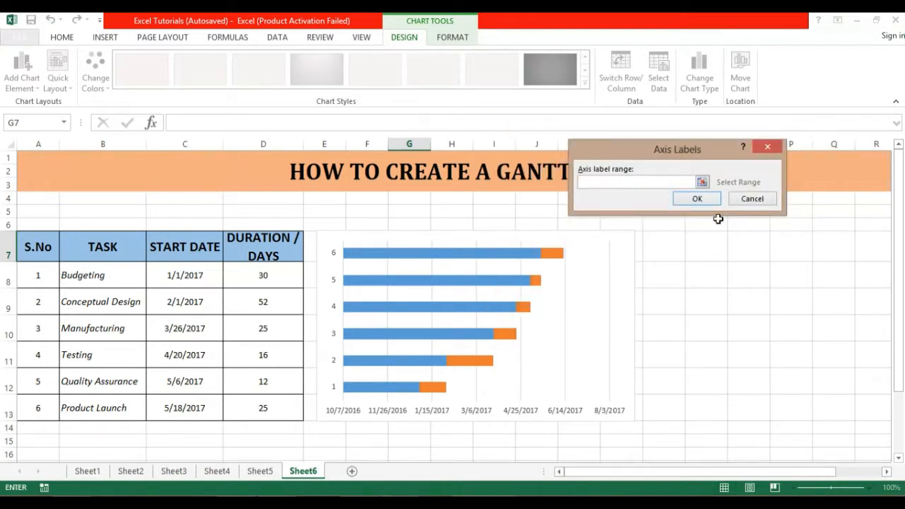
click(107, 278)
drag(108, 278, 101, 406)
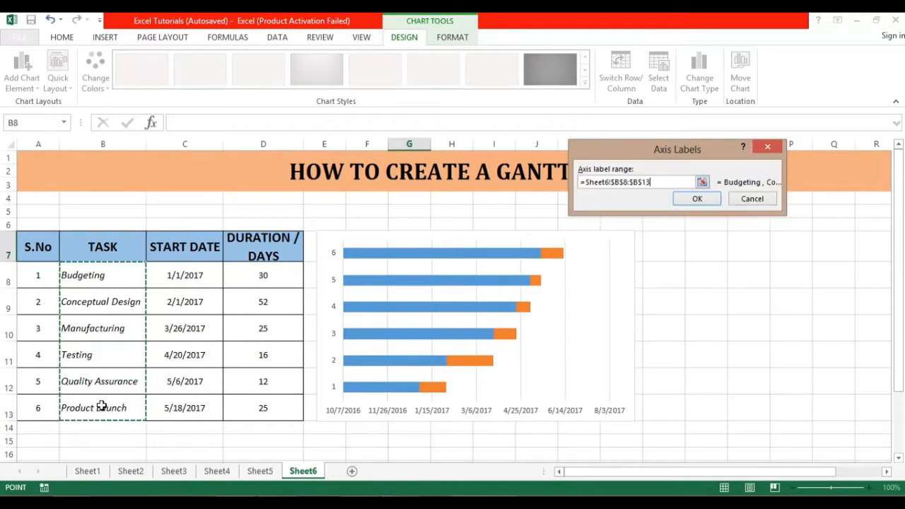
click(681, 200)
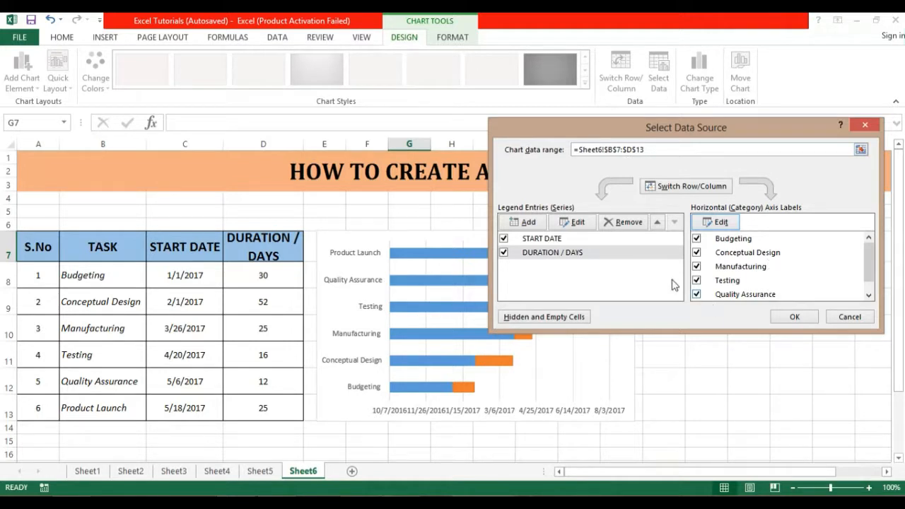
scroll(868, 279, down, 1)
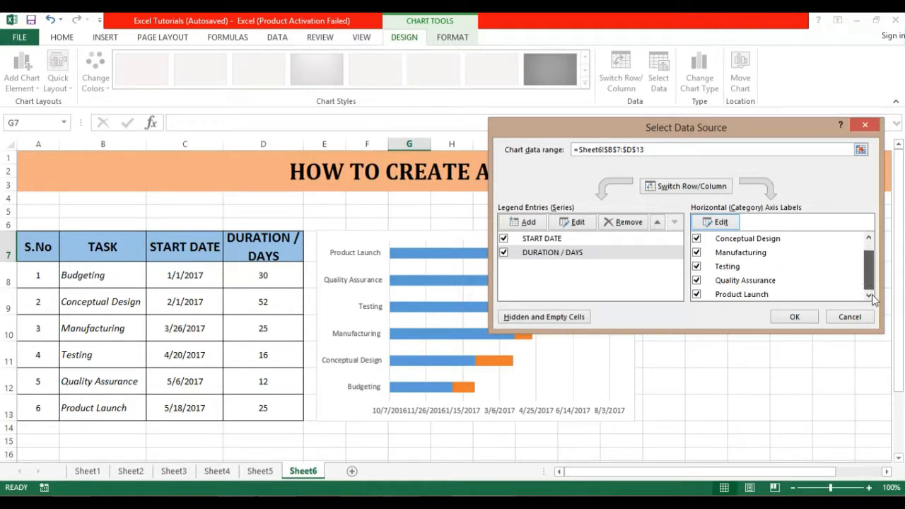
click(795, 316)
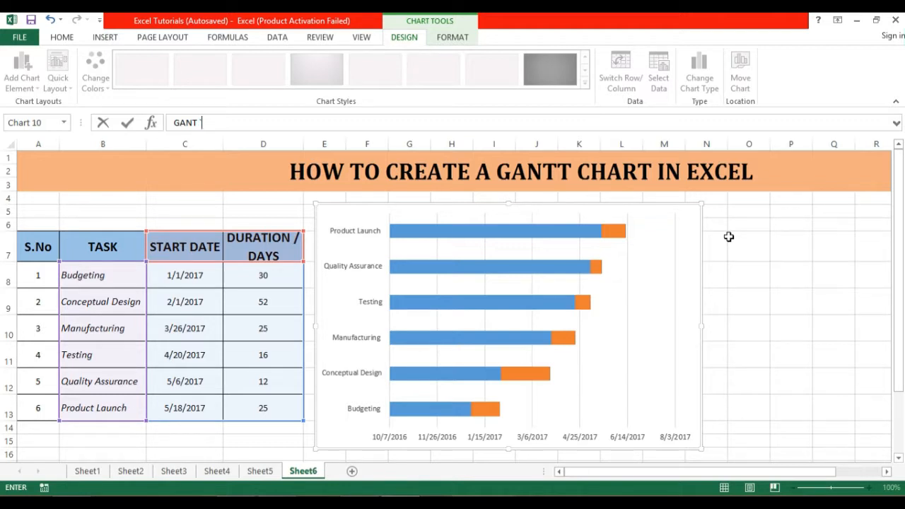
Step: Set the START DATE series to No fill so only the duration bars show in the chart
double_click(338, 216)
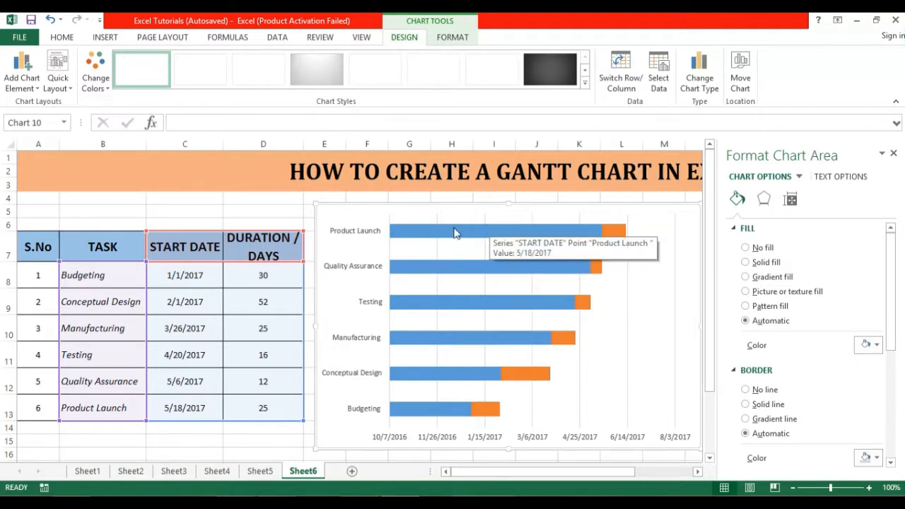
click(516, 237)
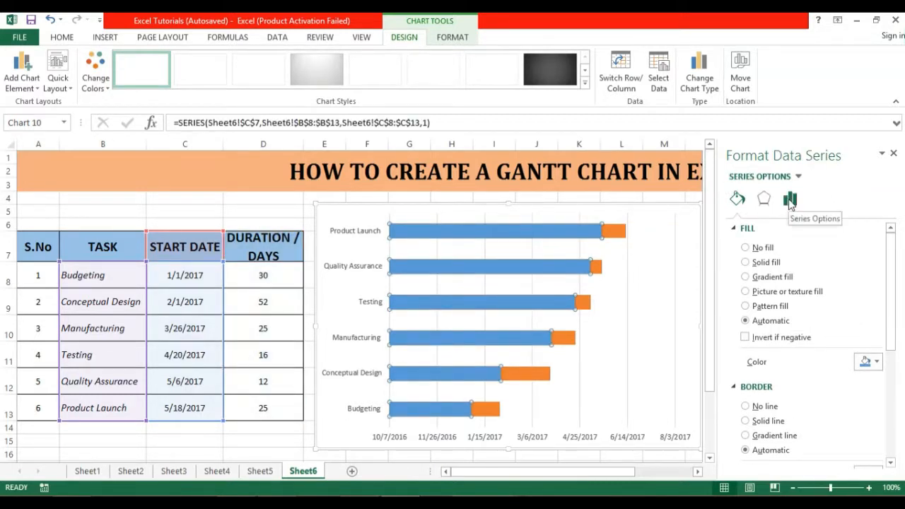
click(749, 248)
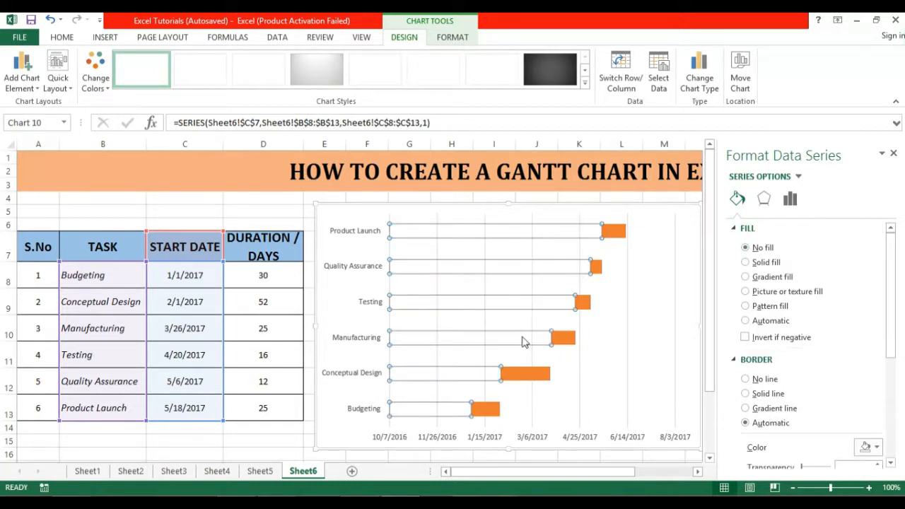
click(263, 198)
drag(612, 474, 634, 482)
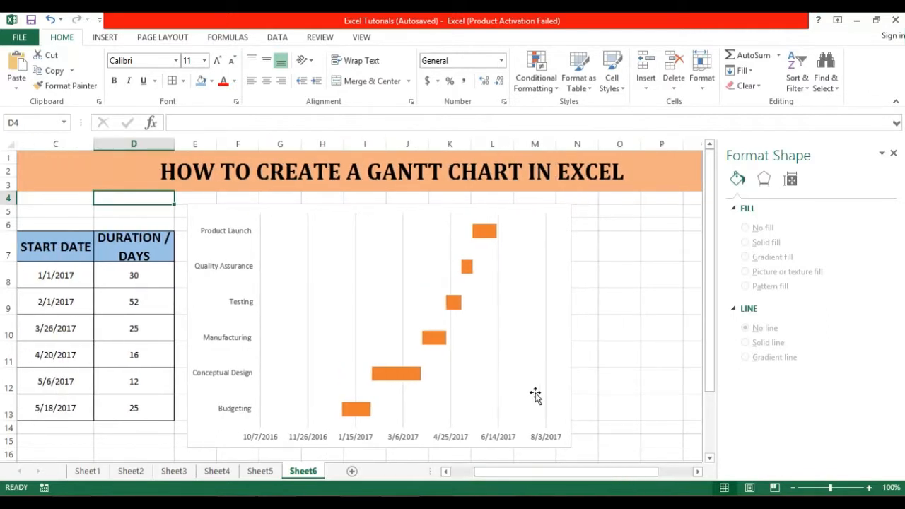
click(613, 296)
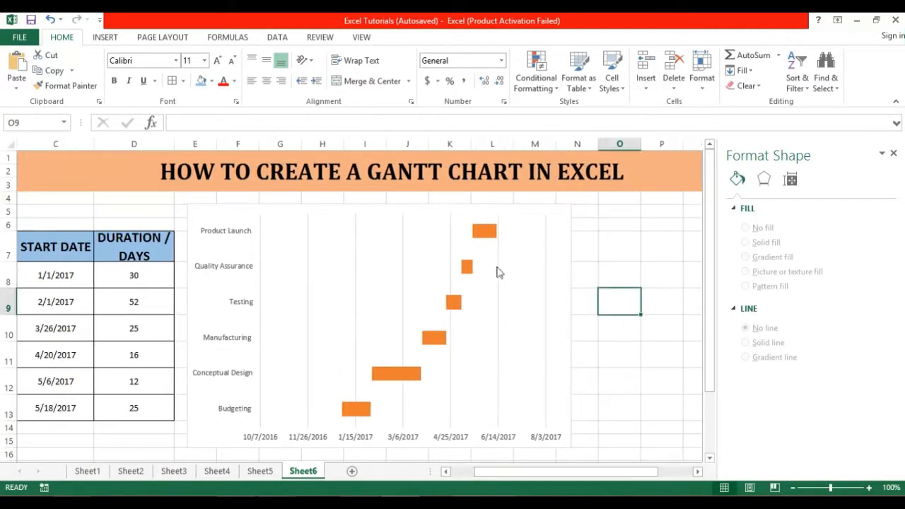
Step: Add data labels to the DURATION / DAYS bars
mouse_move(479, 235)
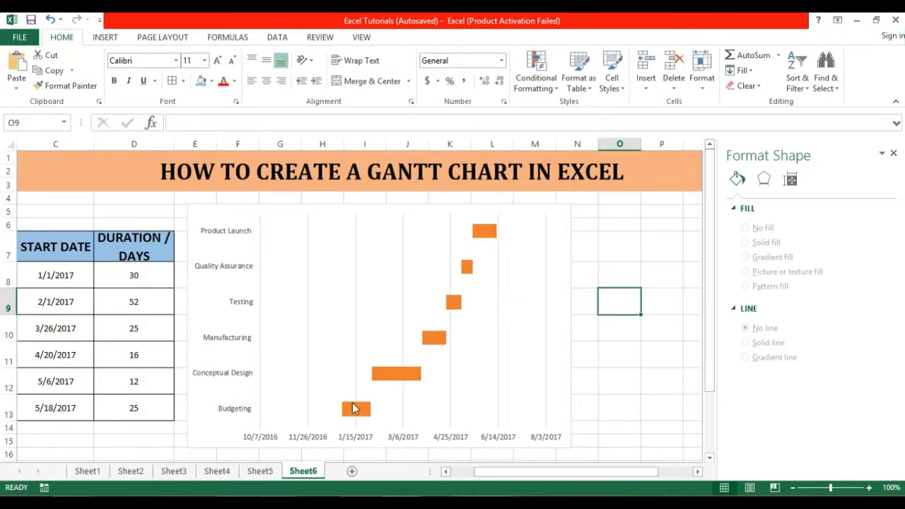
click(487, 232)
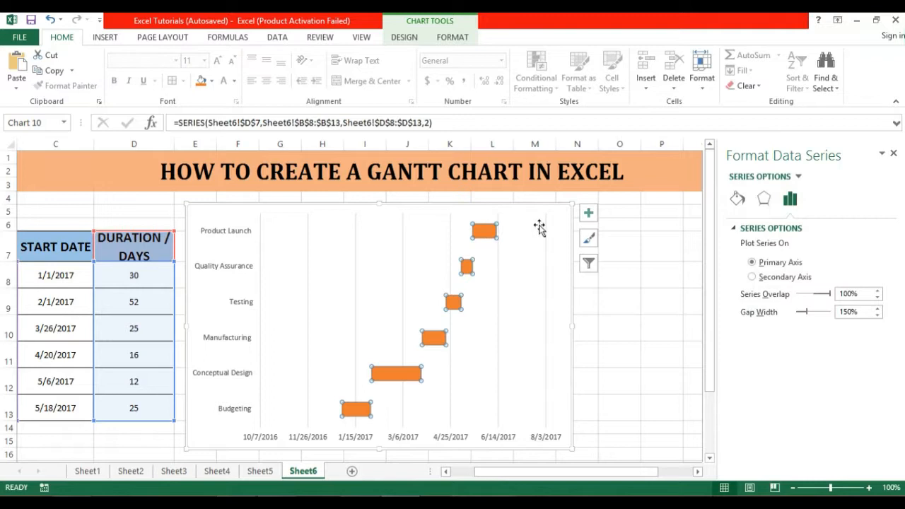
click(589, 215)
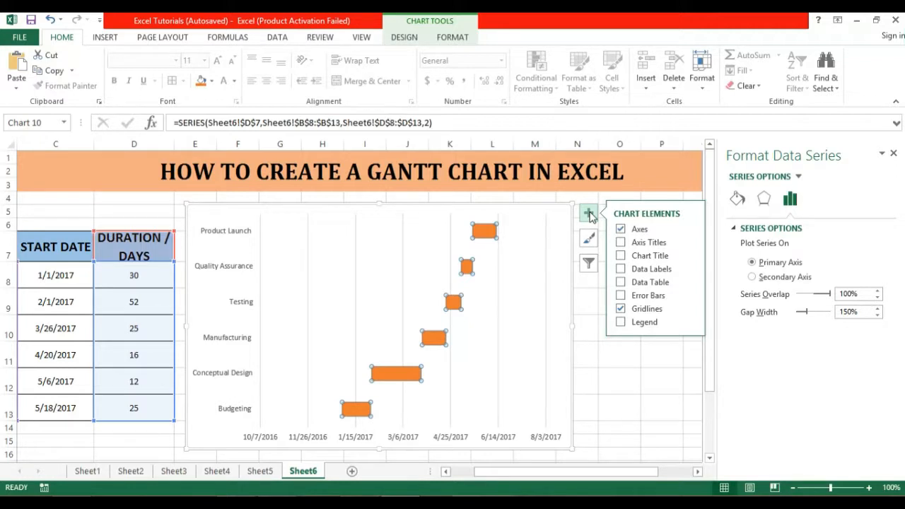
click(621, 269)
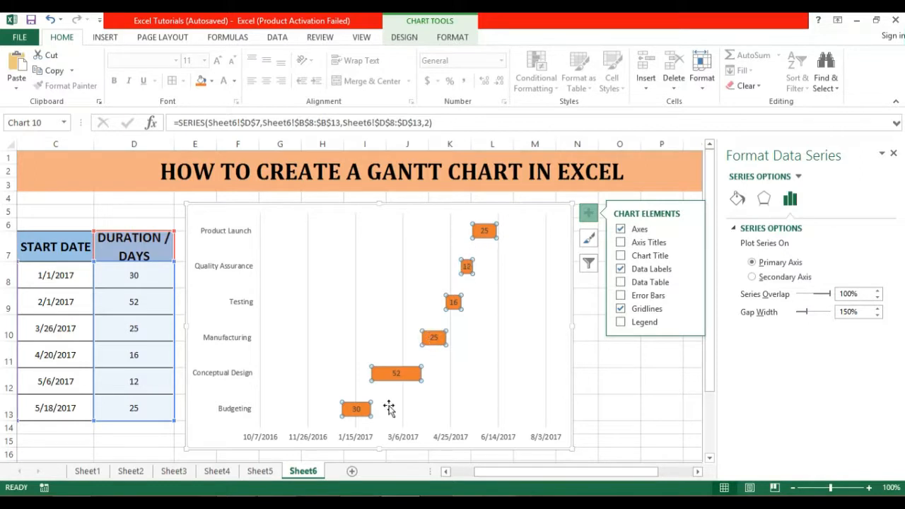
Step: Make the data labels on the duration bars bold
click(485, 230)
click(115, 80)
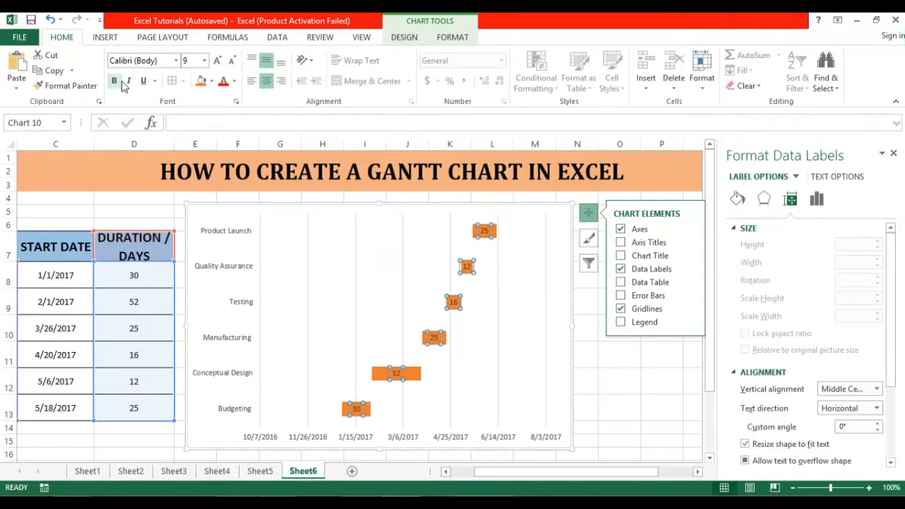
click(119, 84)
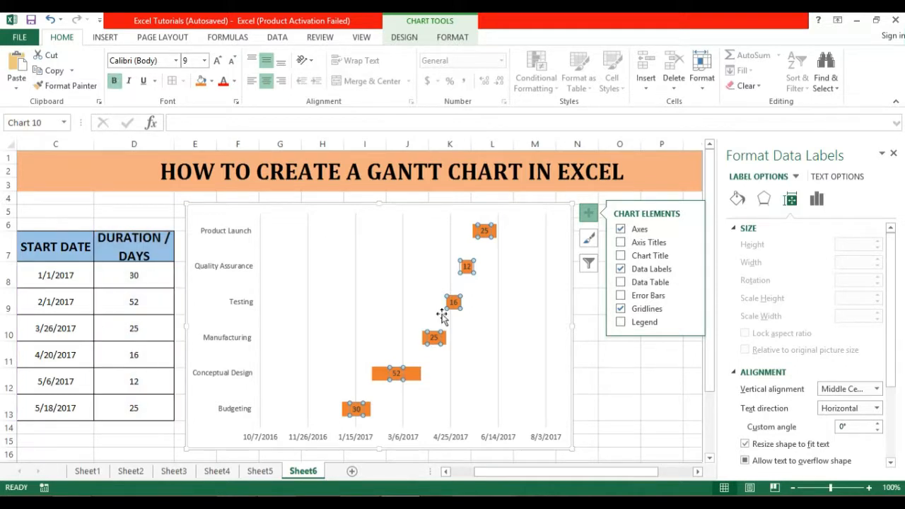
click(619, 371)
Step: Move the chart down to start at about row 11 in column E, and enlarge it to about column P, row 30
click(713, 461)
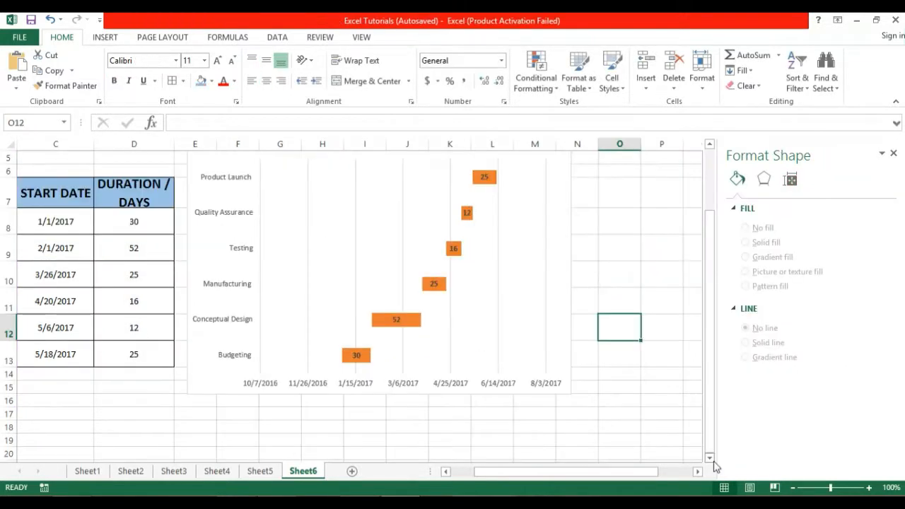
click(710, 459)
drag(220, 246, 73, 367)
drag(707, 358, 707, 279)
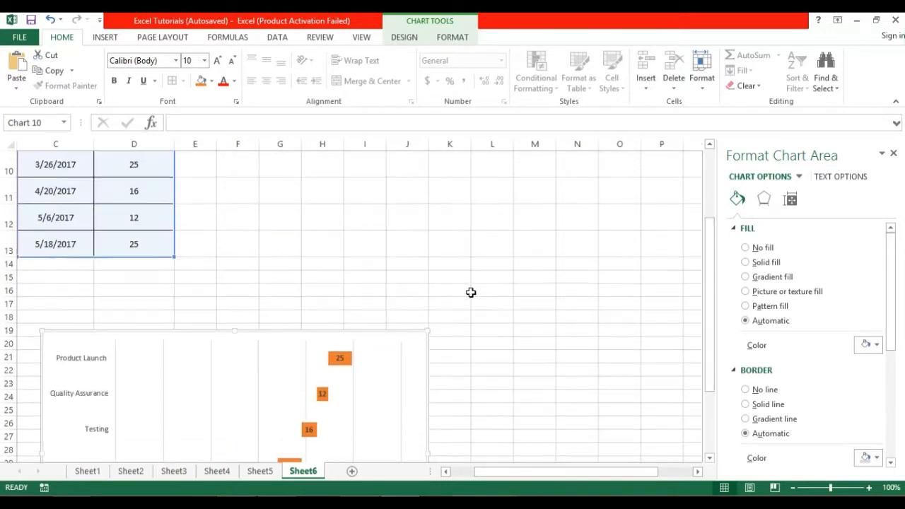
drag(399, 324, 540, 179)
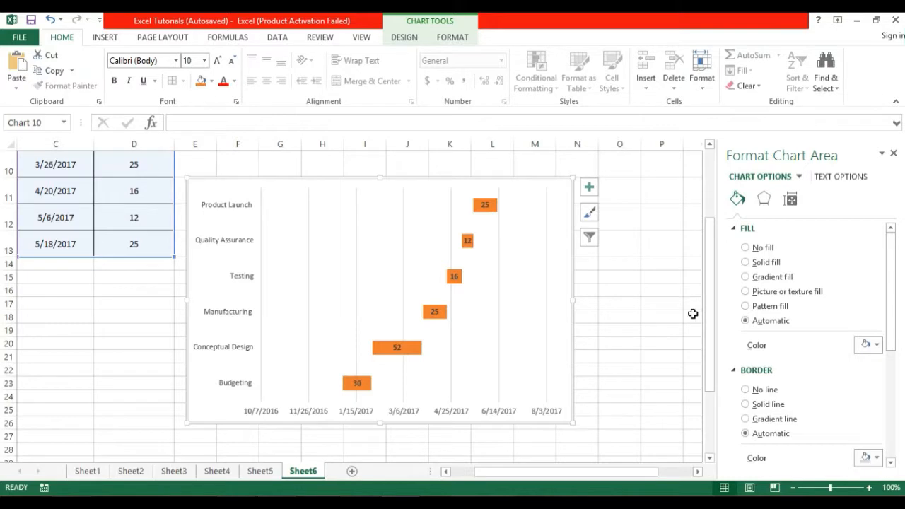
drag(705, 332, 702, 363)
drag(572, 316, 683, 380)
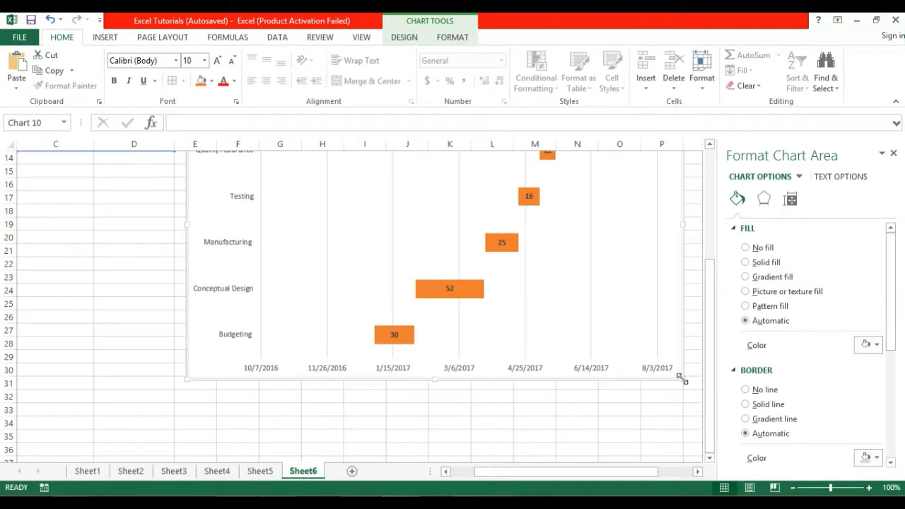
Step: Set the minimum bound of the chart's horizontal date axis to 12/12/2016
click(711, 215)
drag(710, 227, 723, 322)
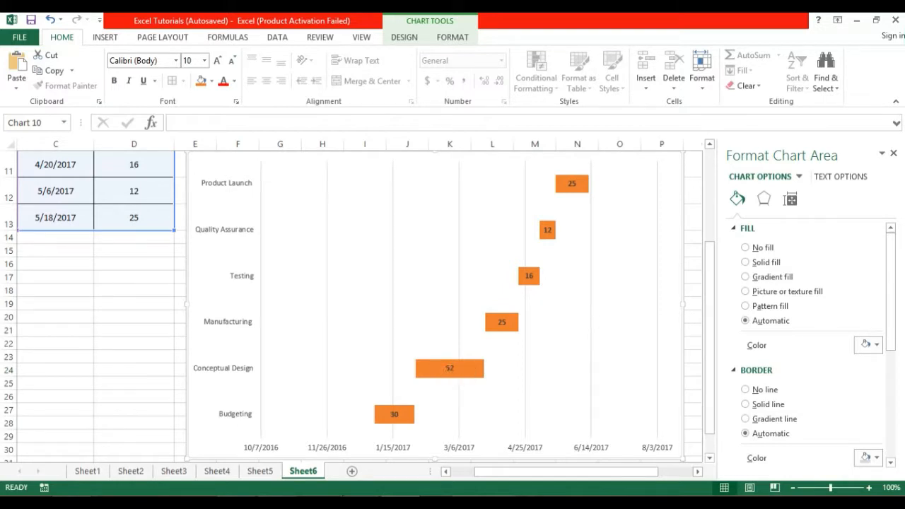
click(268, 450)
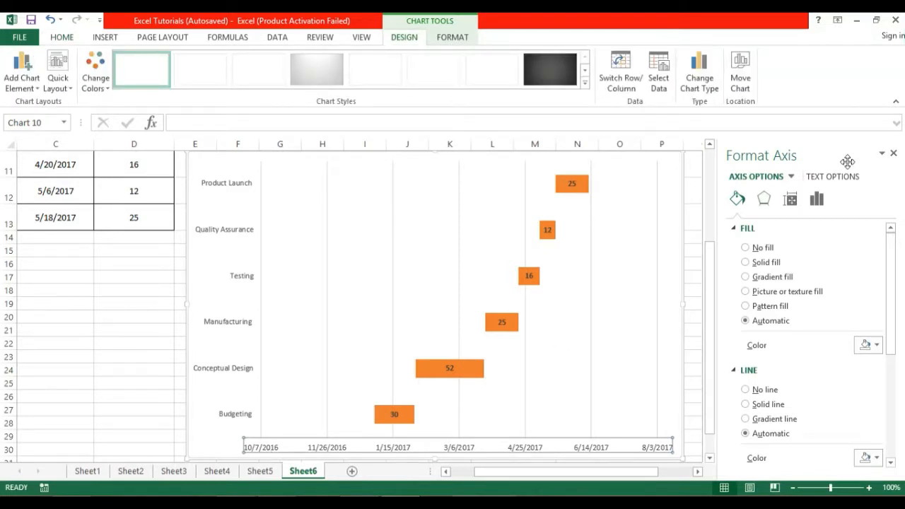
click(817, 200)
click(738, 229)
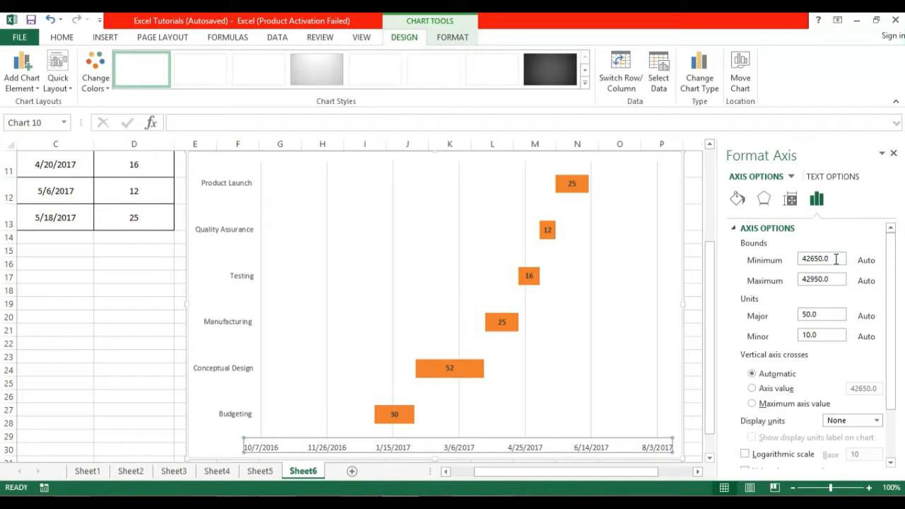
drag(836, 259, 798, 265)
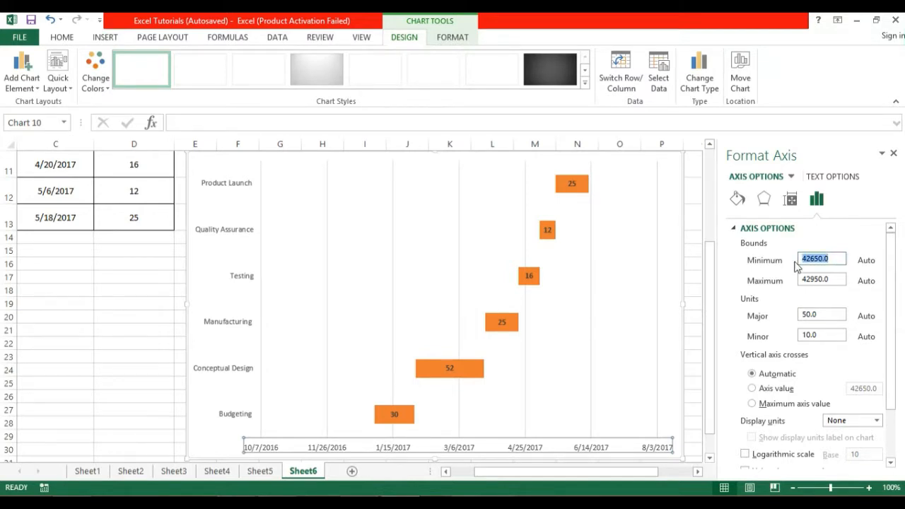
text(12/12/2016)
click(841, 280)
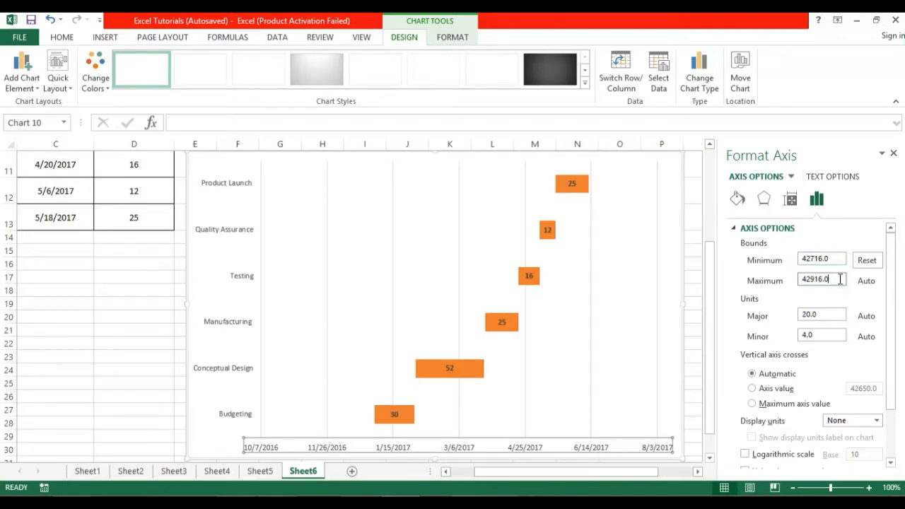
Step: Set the maximum bound of the horizontal date axis to 42904
drag(841, 279, 799, 281)
drag(710, 300, 707, 277)
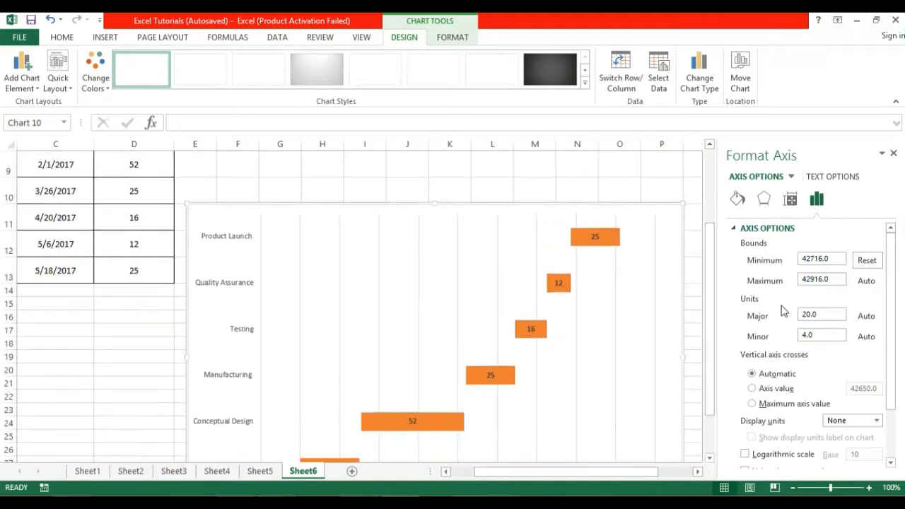
drag(832, 280, 767, 288)
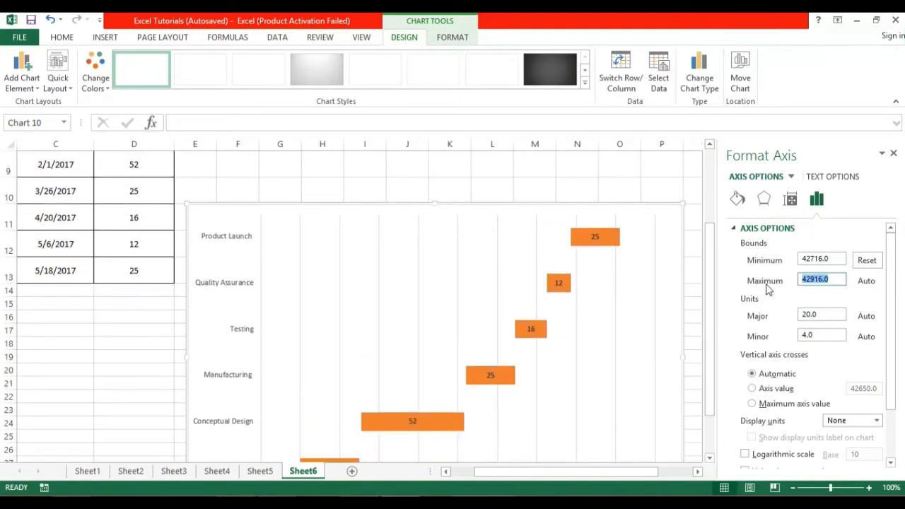
text(6)
key(Return)
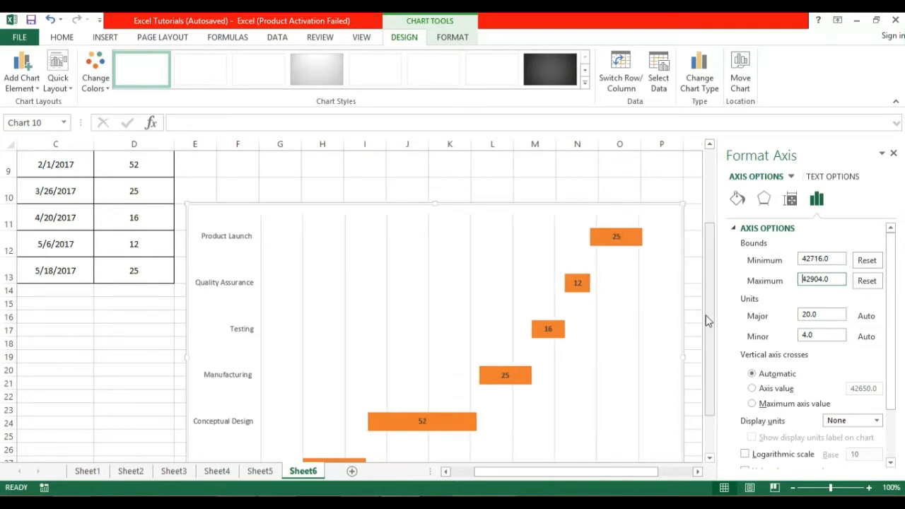
drag(708, 319, 711, 367)
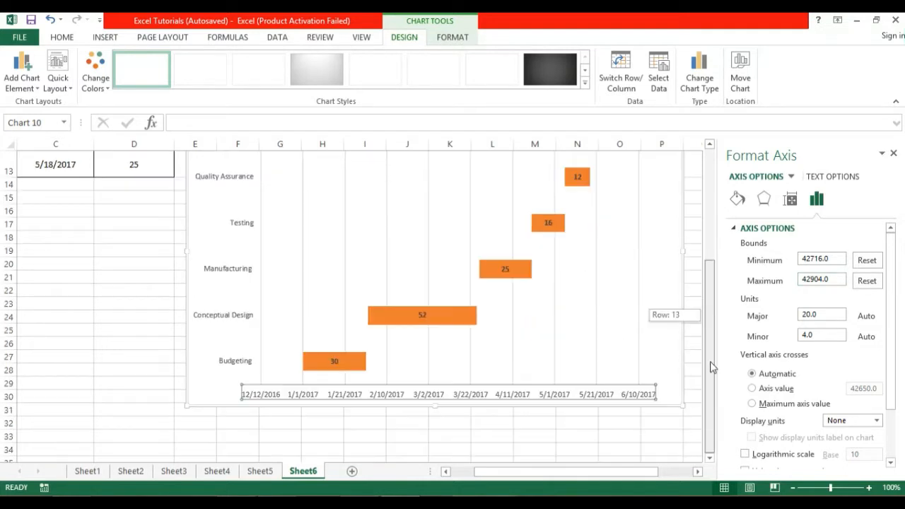
click(644, 413)
click(679, 327)
Step: Move the Gantt chart up beside the task table so its top edge sits at about the top of row 7
scroll(679, 327, up, 1)
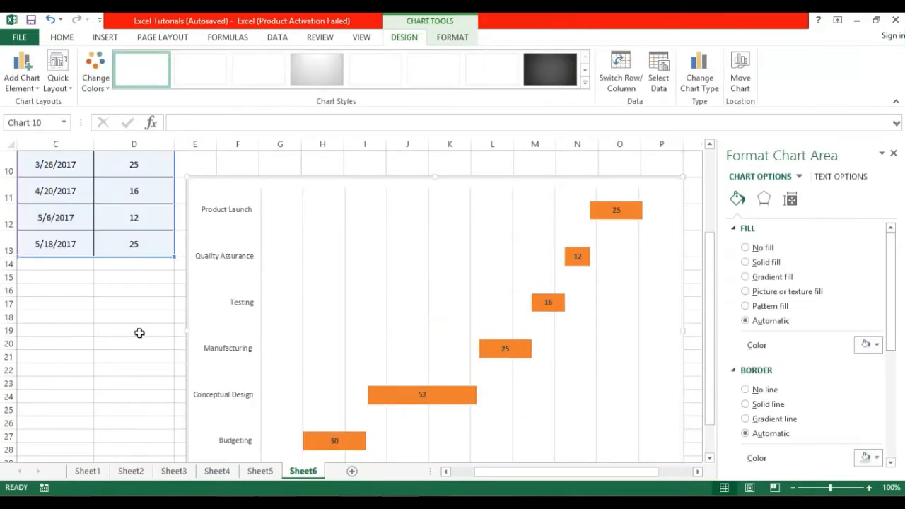
drag(709, 254, 707, 350)
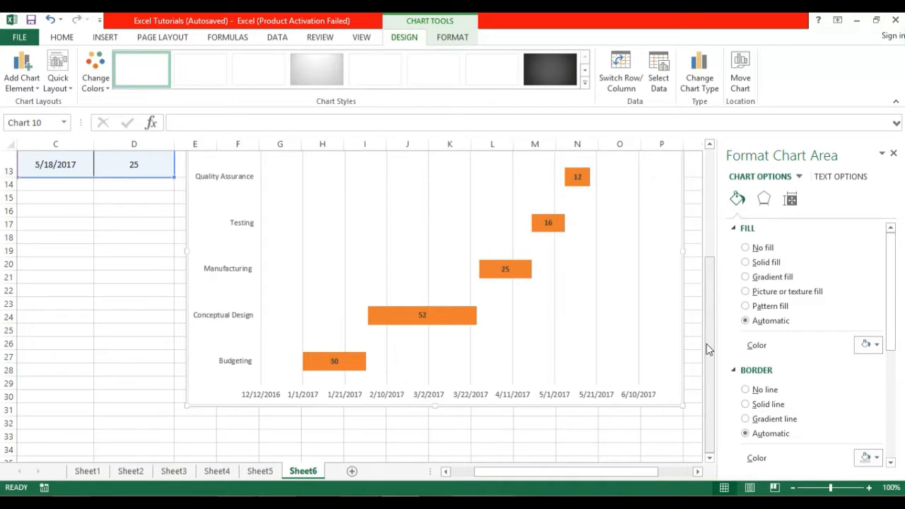
drag(709, 349, 711, 222)
click(464, 255)
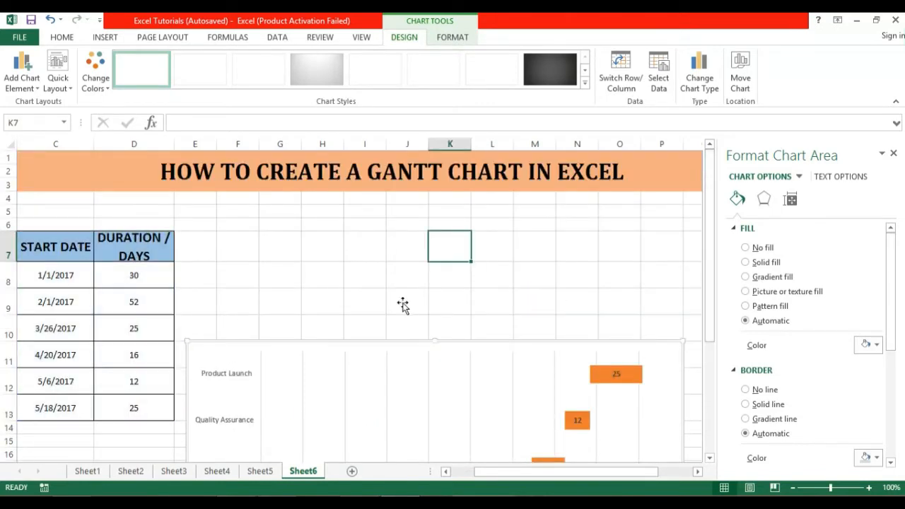
drag(365, 345, 360, 230)
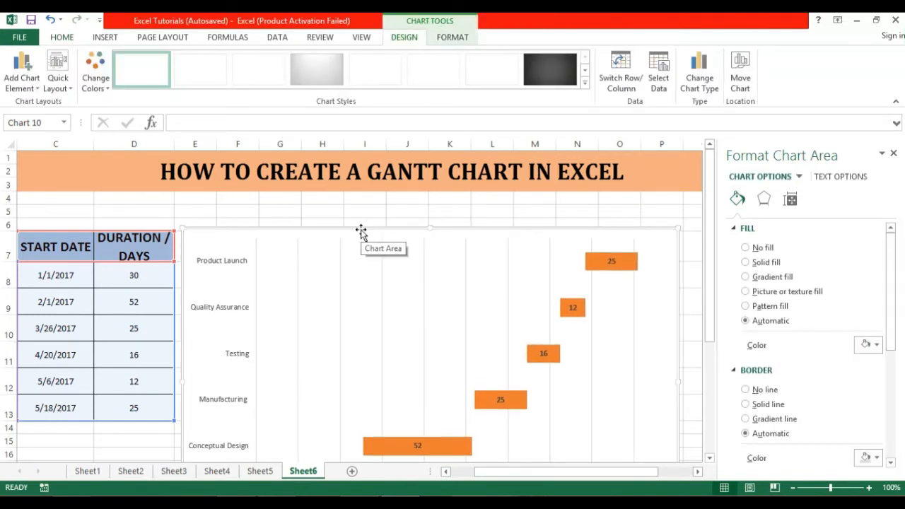